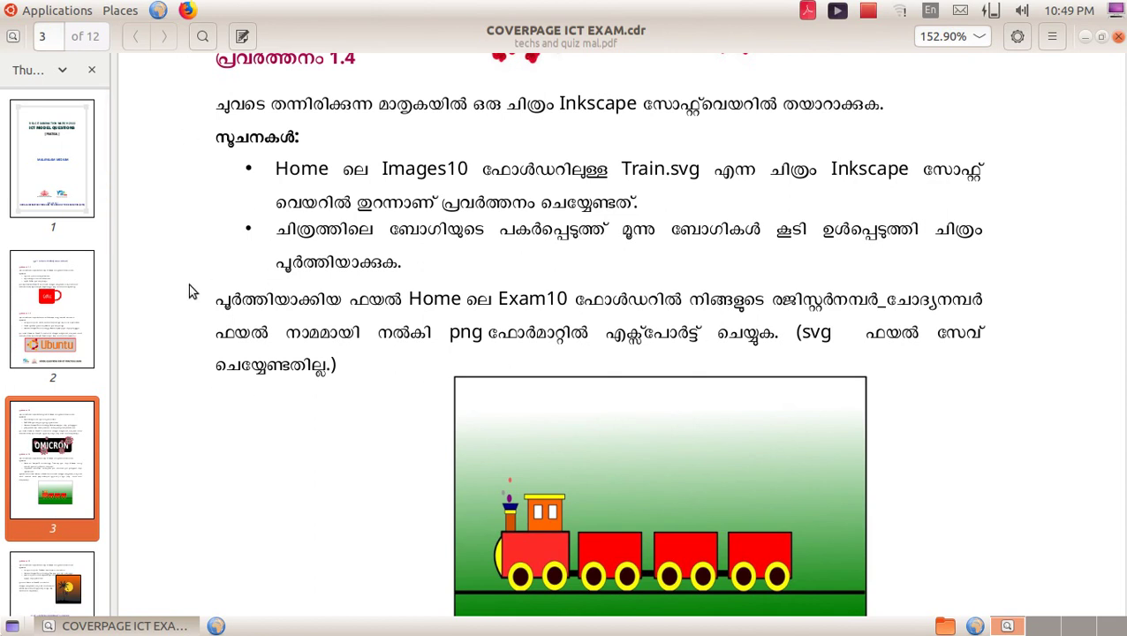
- Minimize the exam document and launch Inkscape from the MATE Applications > Graphics menu
left_click(1085, 37)
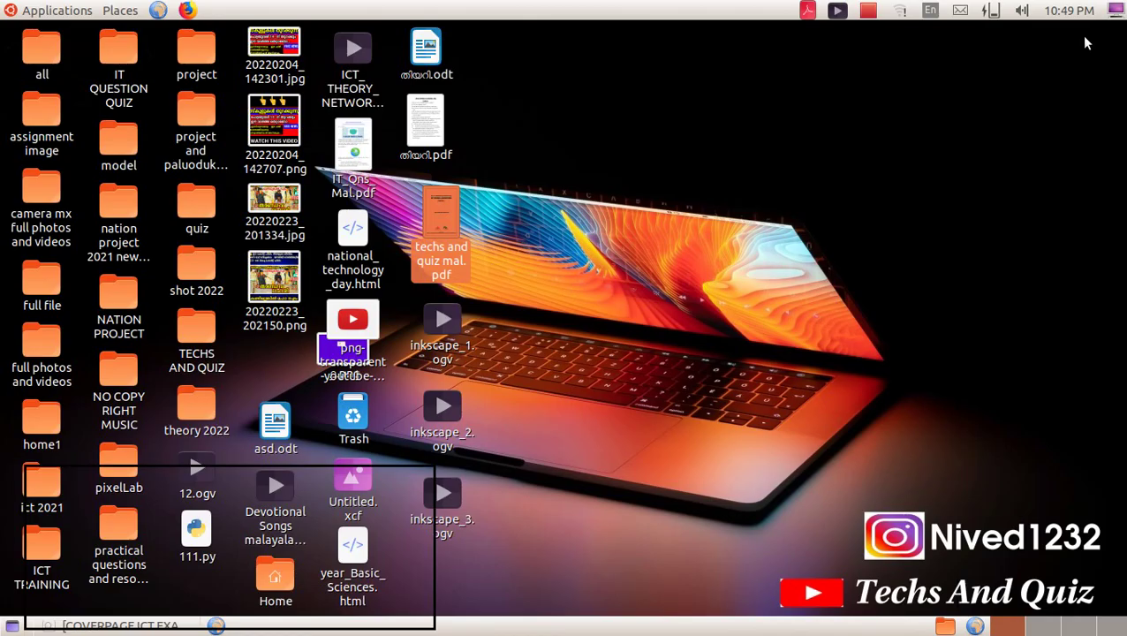
left_click(36, 10)
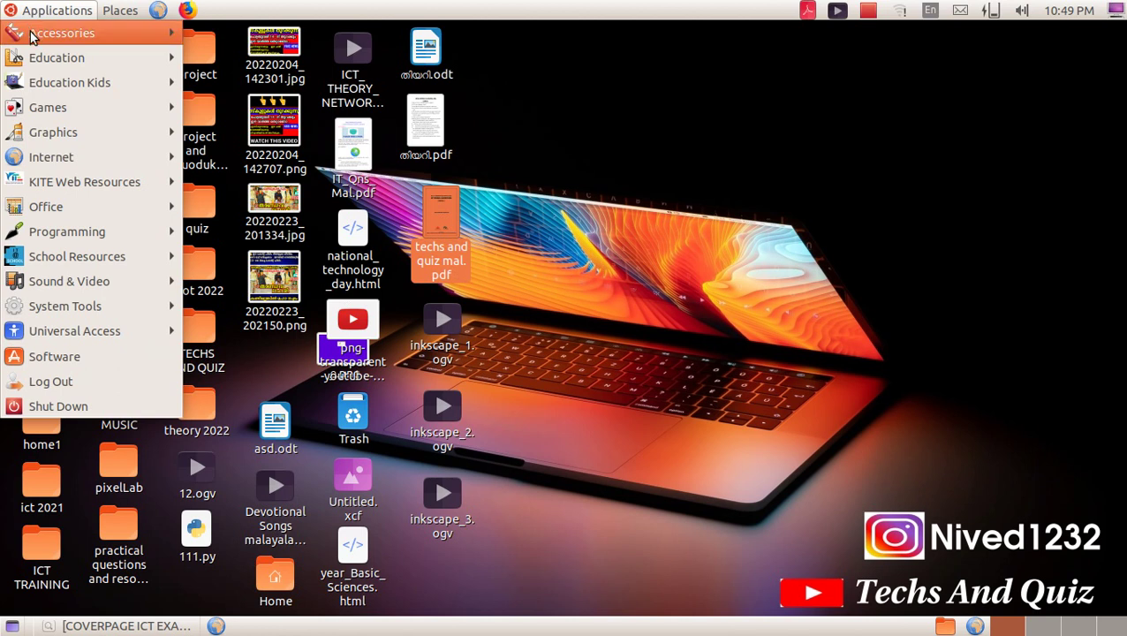
mouse_move(53, 132)
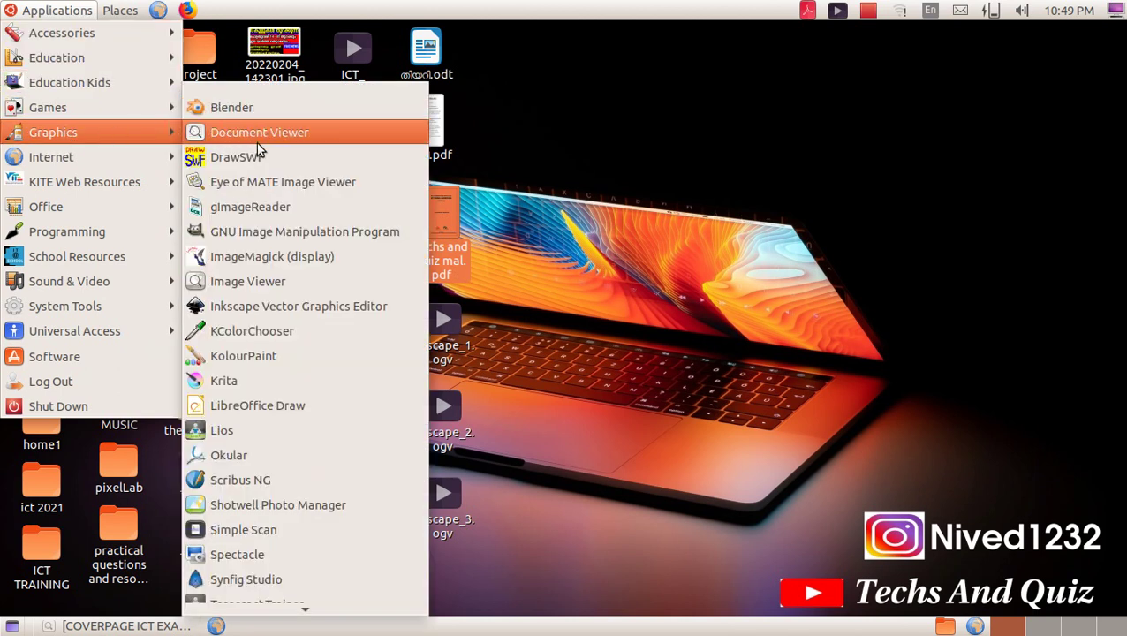
left_click(296, 309)
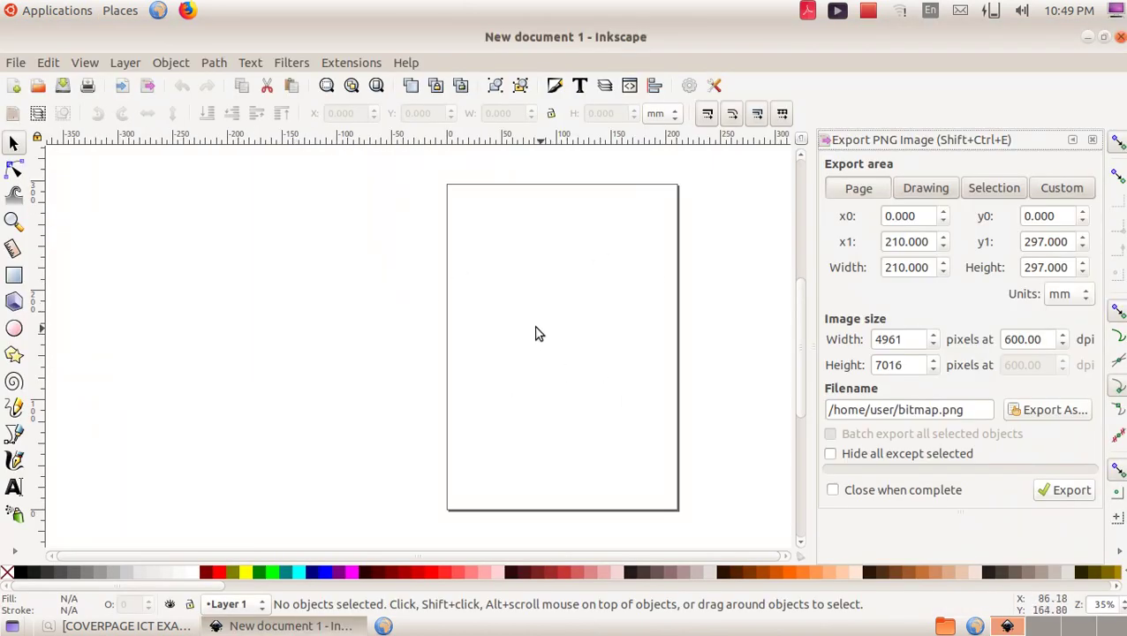
- Turn off Show page border in the new document's Document Properties
left_click(16, 63)
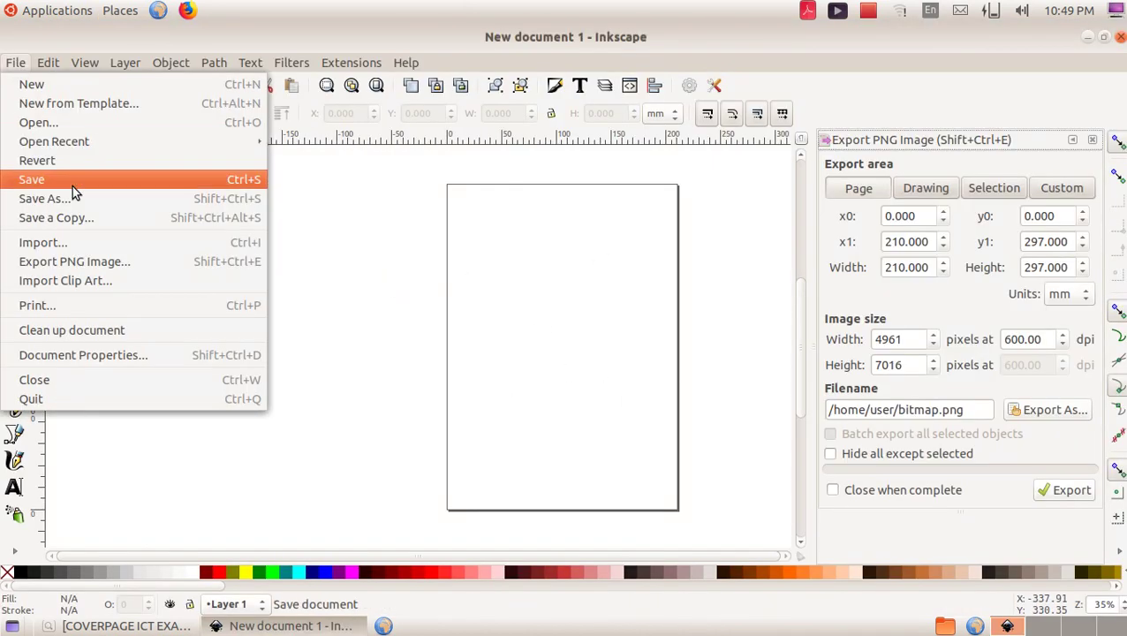
left_click(124, 356)
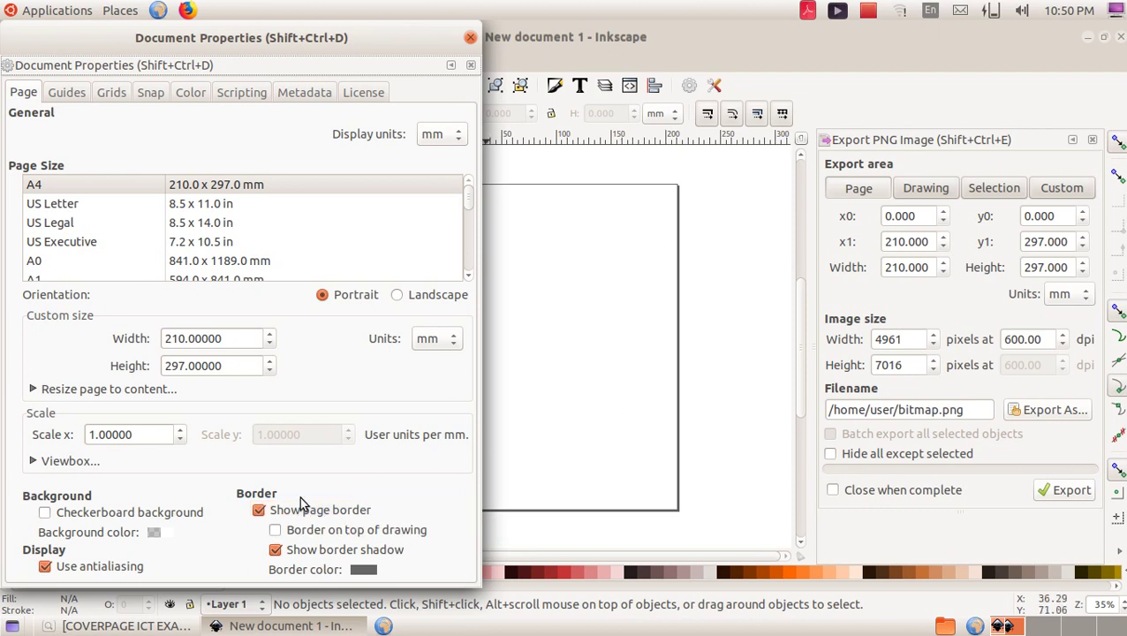
left_click(259, 510)
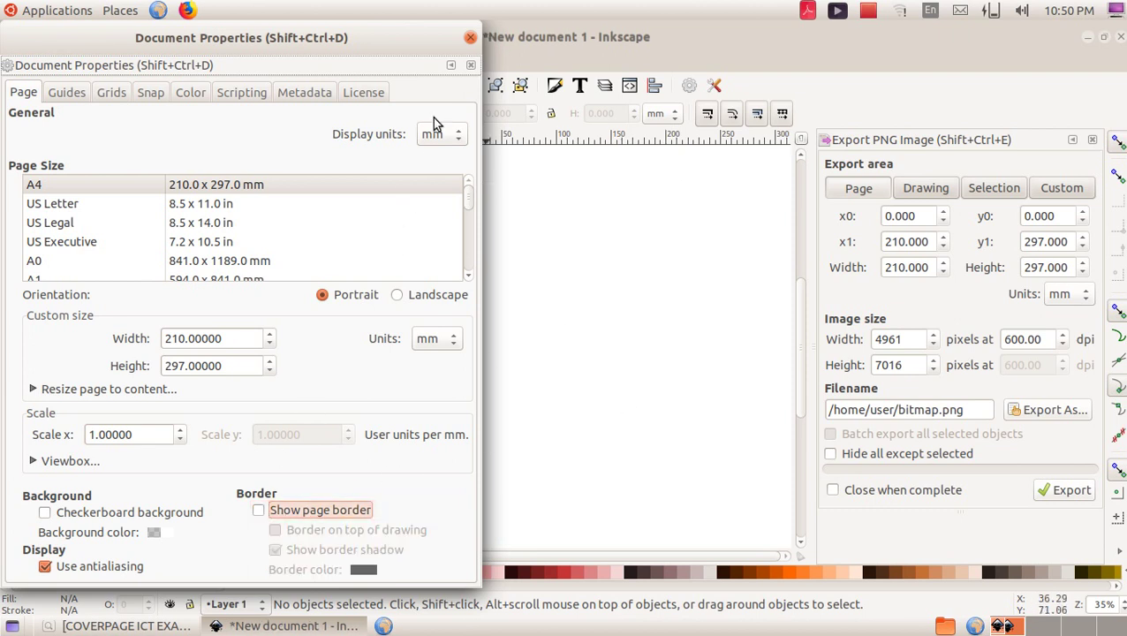
left_click(471, 40)
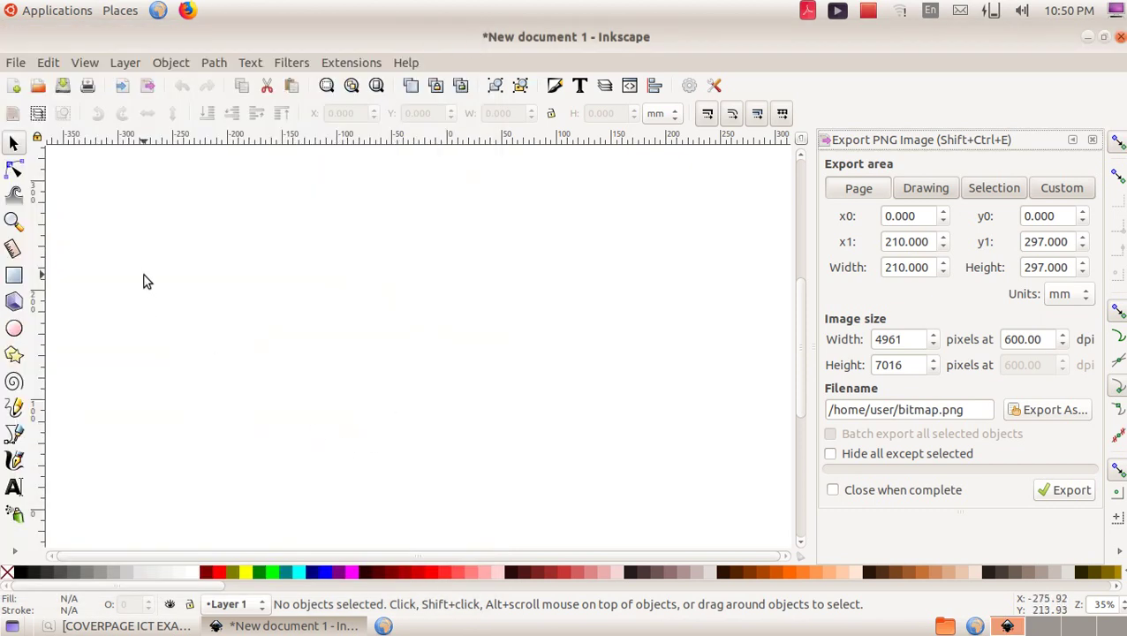
- Bring the COVERPAGE ICT EXAM PDF back to reread the Train.svg wagon task
left_click(133, 625)
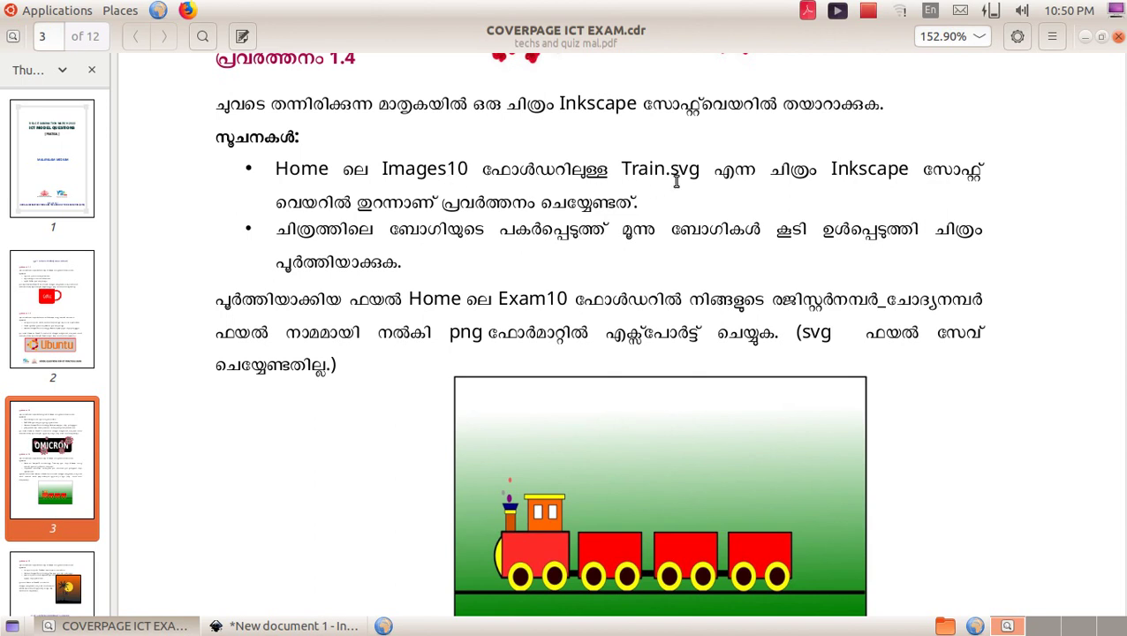
- Open Train.svg from the Images10 folder in Inkscape
left_click(237, 625)
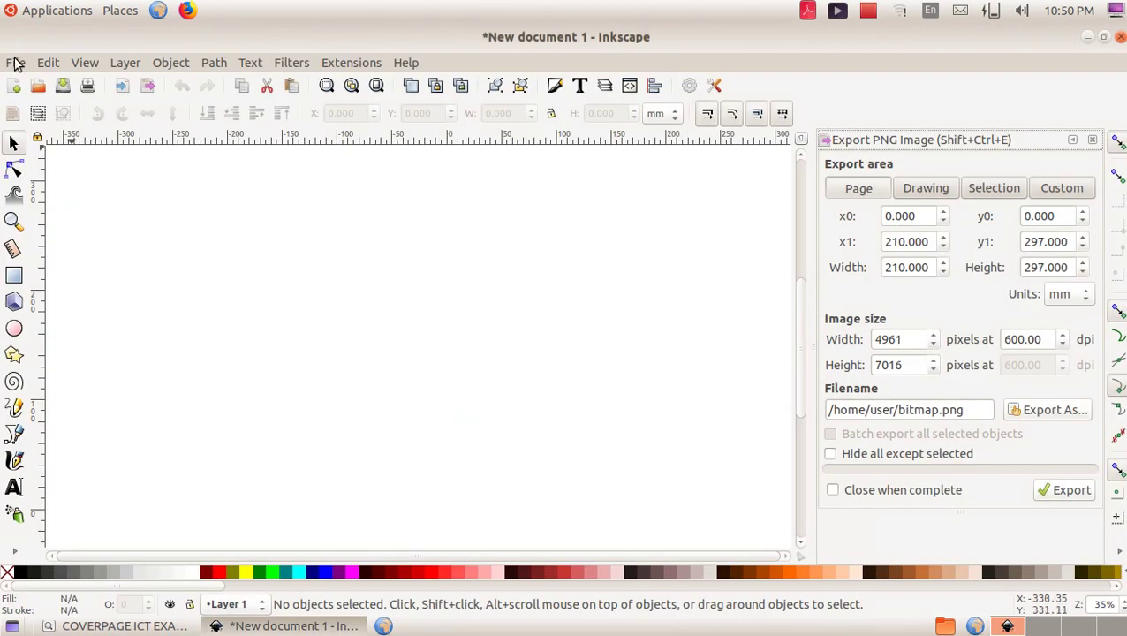
left_click(14, 63)
left_click(43, 123)
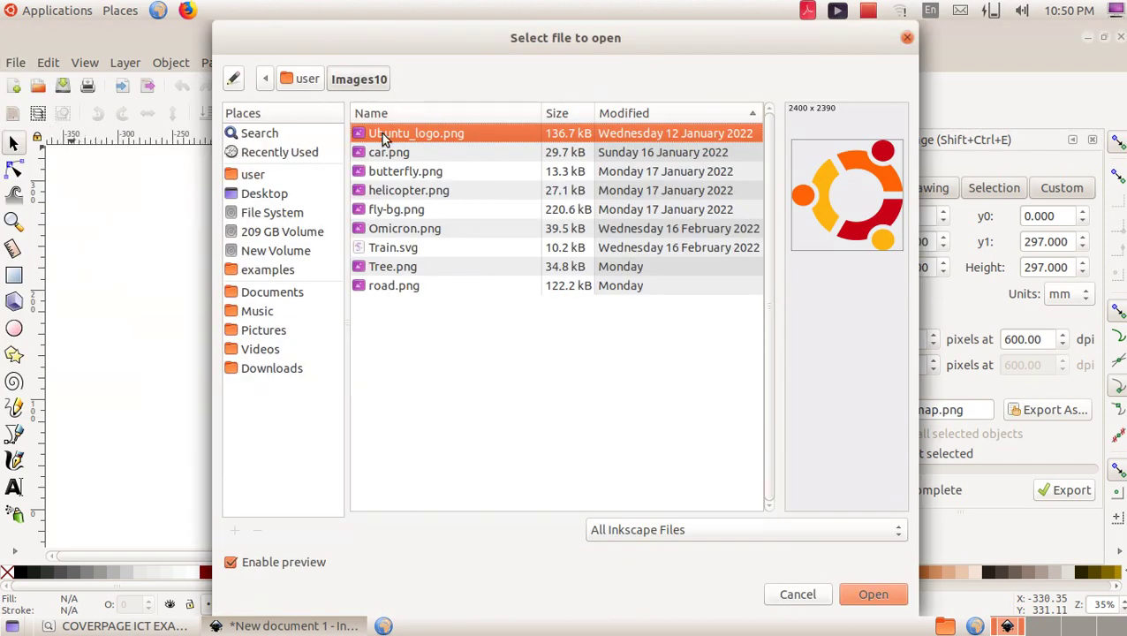
left_click(415, 249)
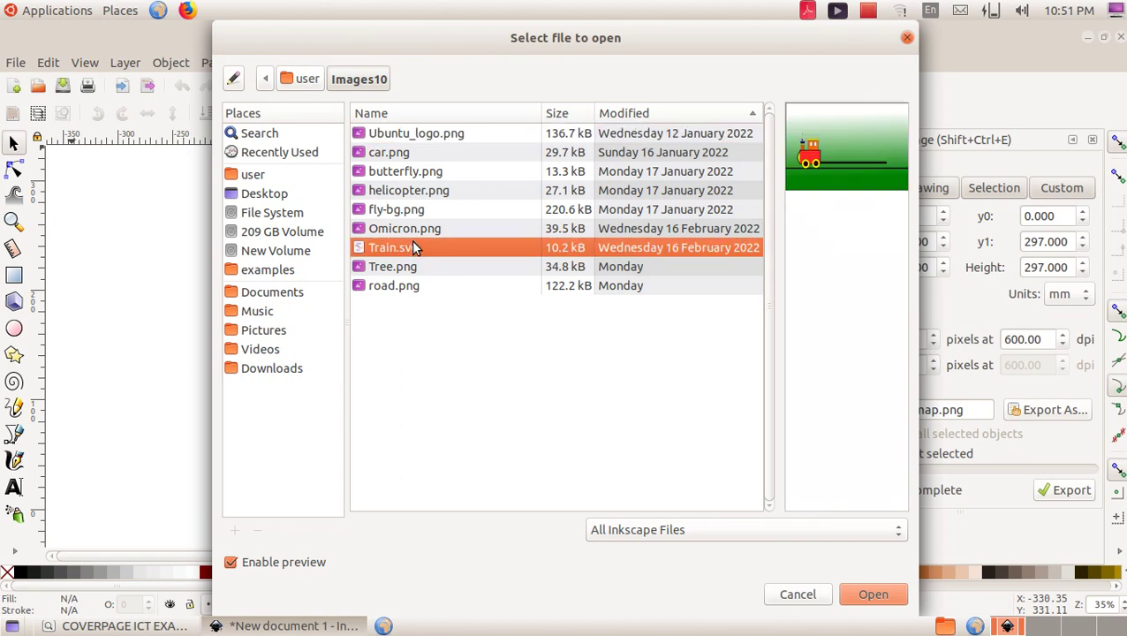
left_click(873, 595)
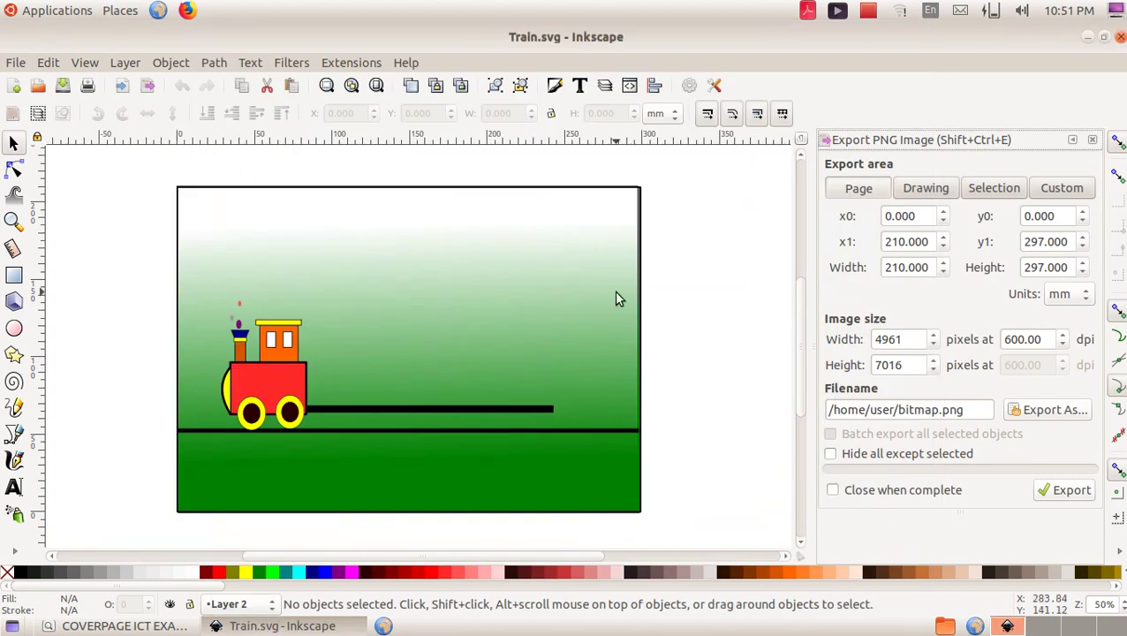
- Duplicate the engine's red wagon group in place, then glance over the Edit menu
left_click(269, 387)
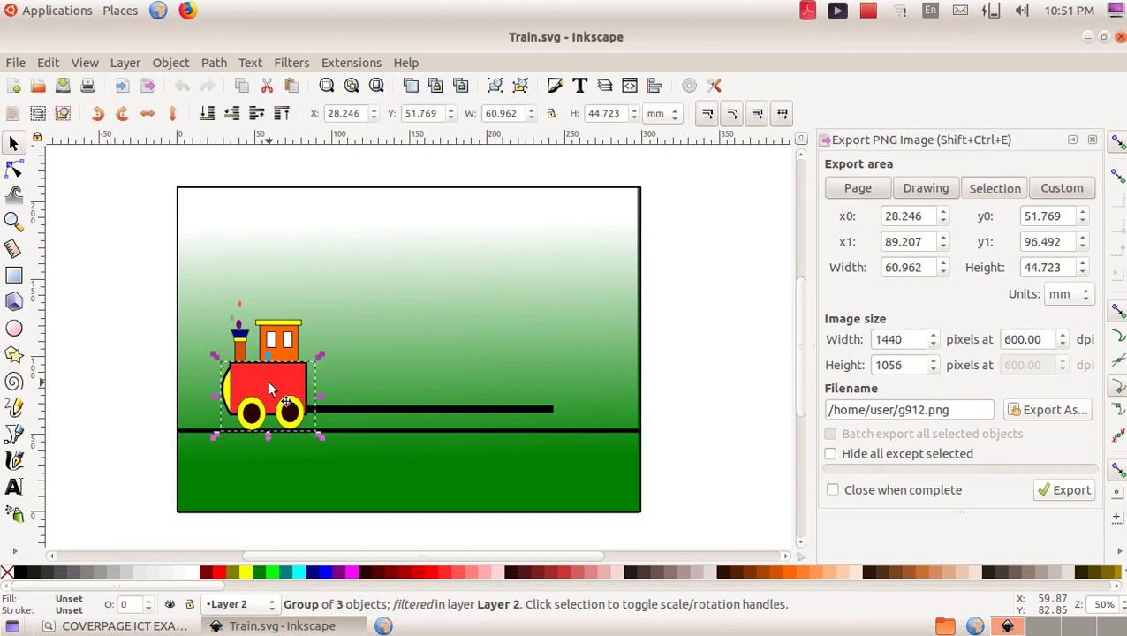
right_click(269, 385)
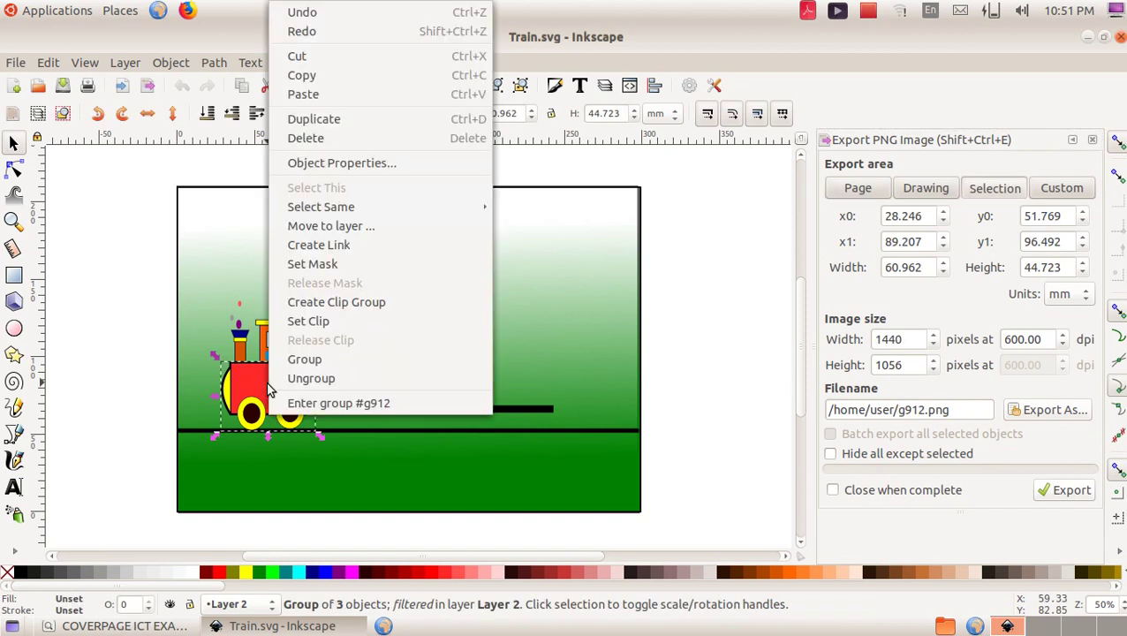
left_click(332, 121)
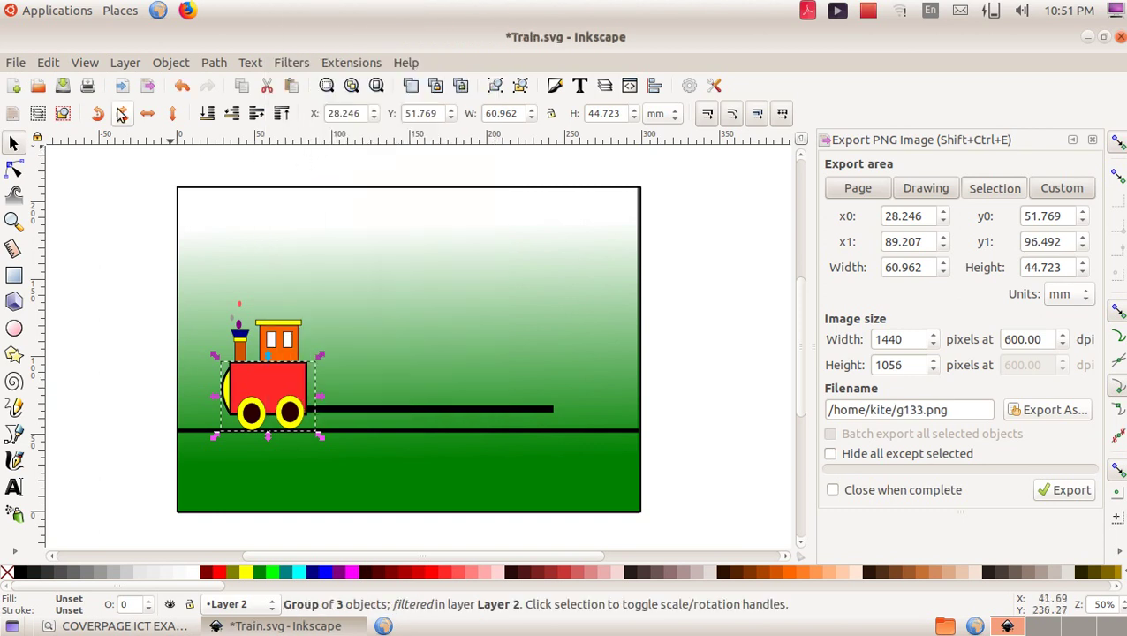
left_click(47, 63)
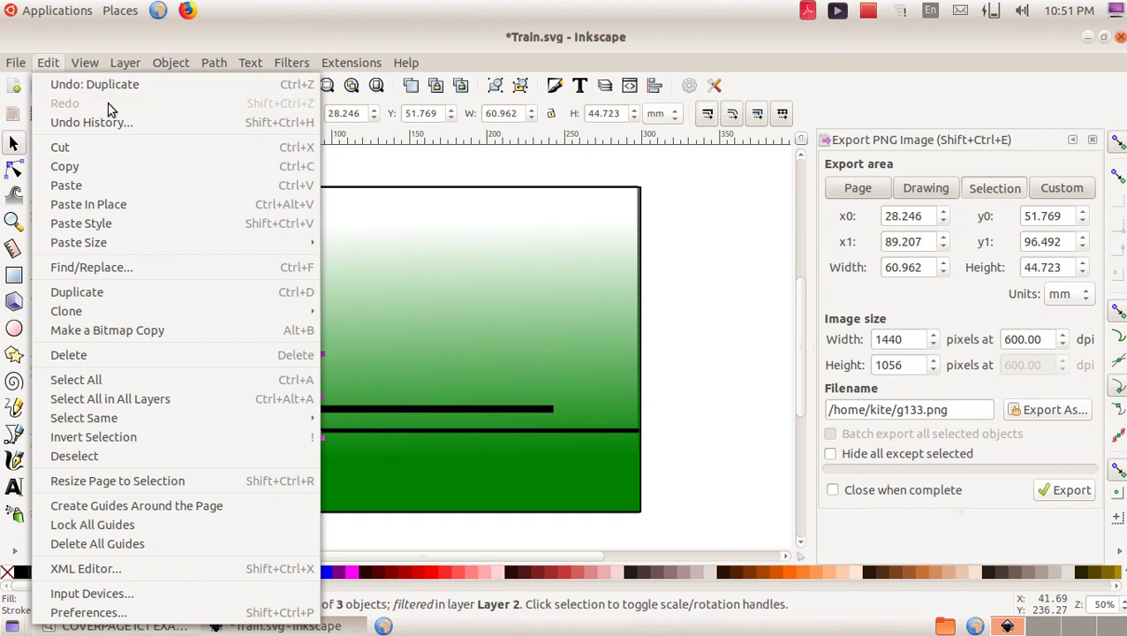
left_click(429, 260)
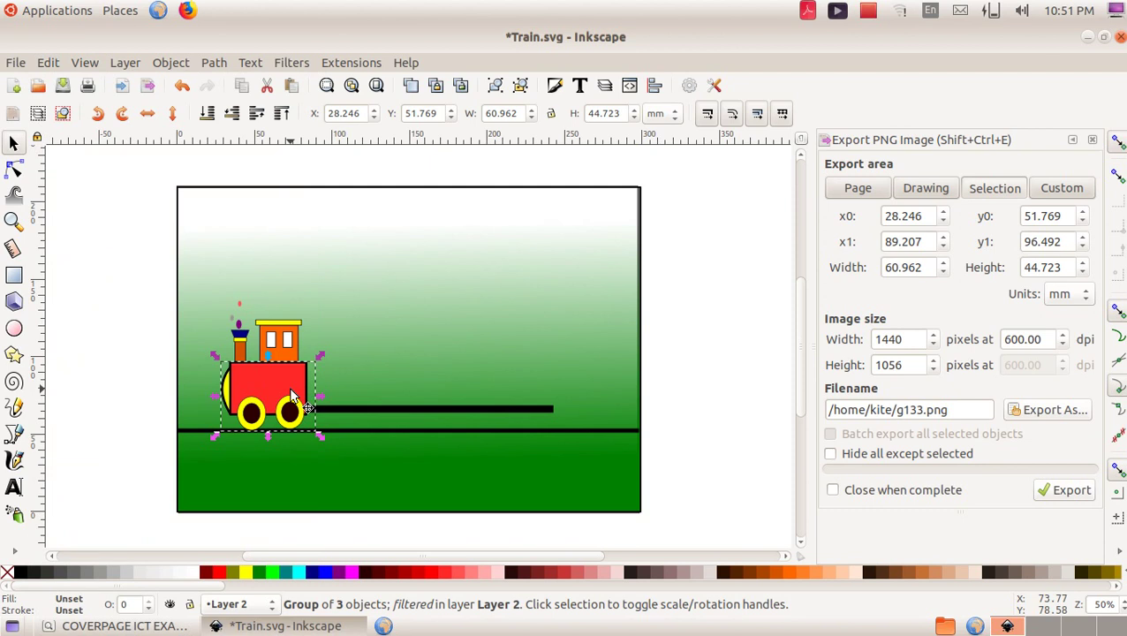
- Nudge the first wagon copy right and place a second copy behind it
key("Right")
key("Right")
key("Right")
key("Right")
key("Right")
key("Right")
key("Right")
key("Right")
key("Right")
key("Right")
key("Right")
key("Right")
key("Right")
key("Right")
key("Right")
key("Right")
key("Right")
key("Right")
key("Right")
key("Right")
key("Right")
key("Right")
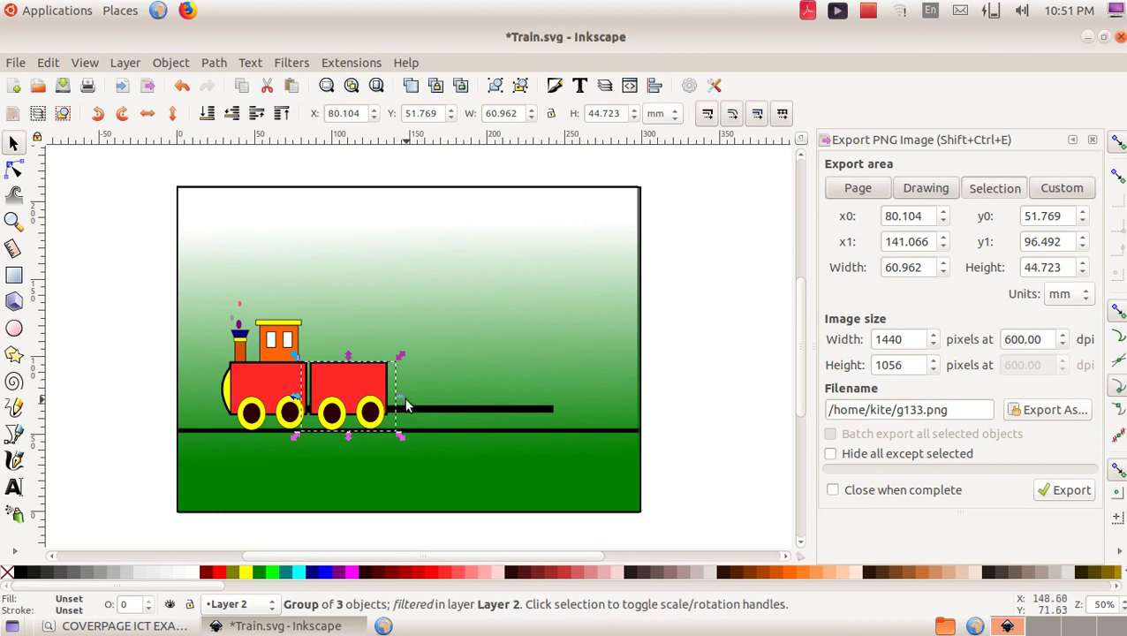
right_click(334, 404)
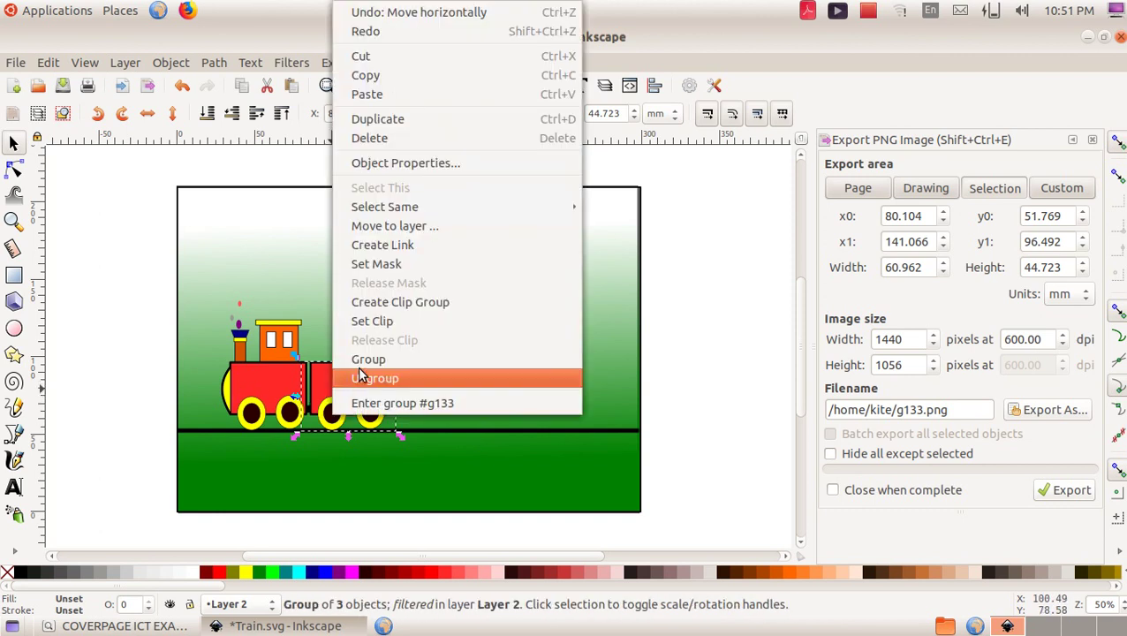
left_click(370, 120)
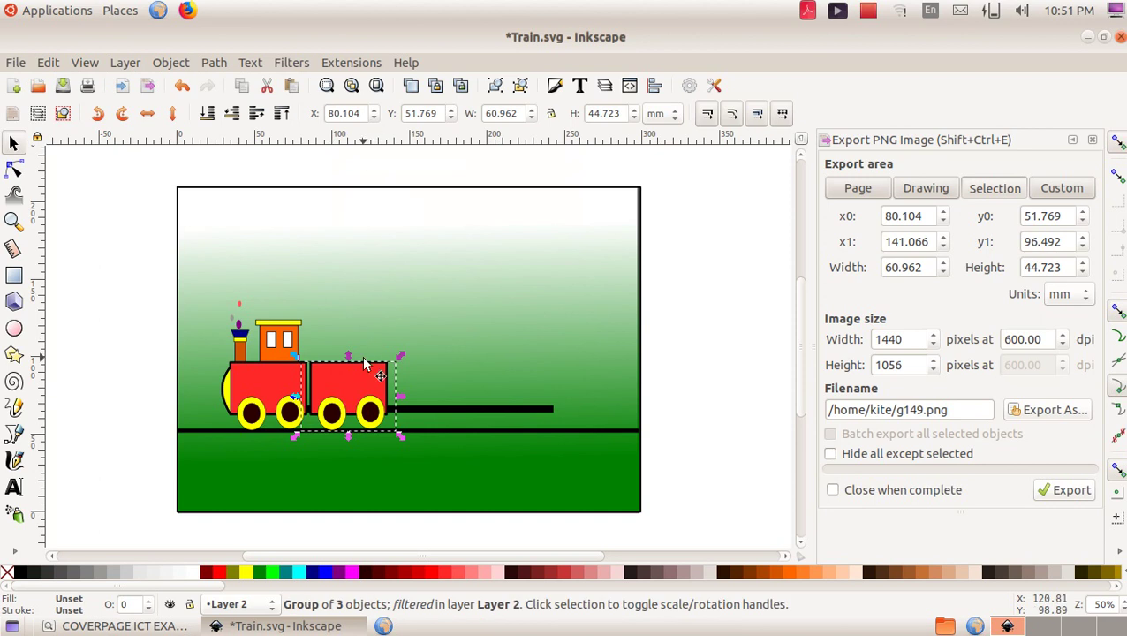
left_click_drag(361, 388, 440, 389)
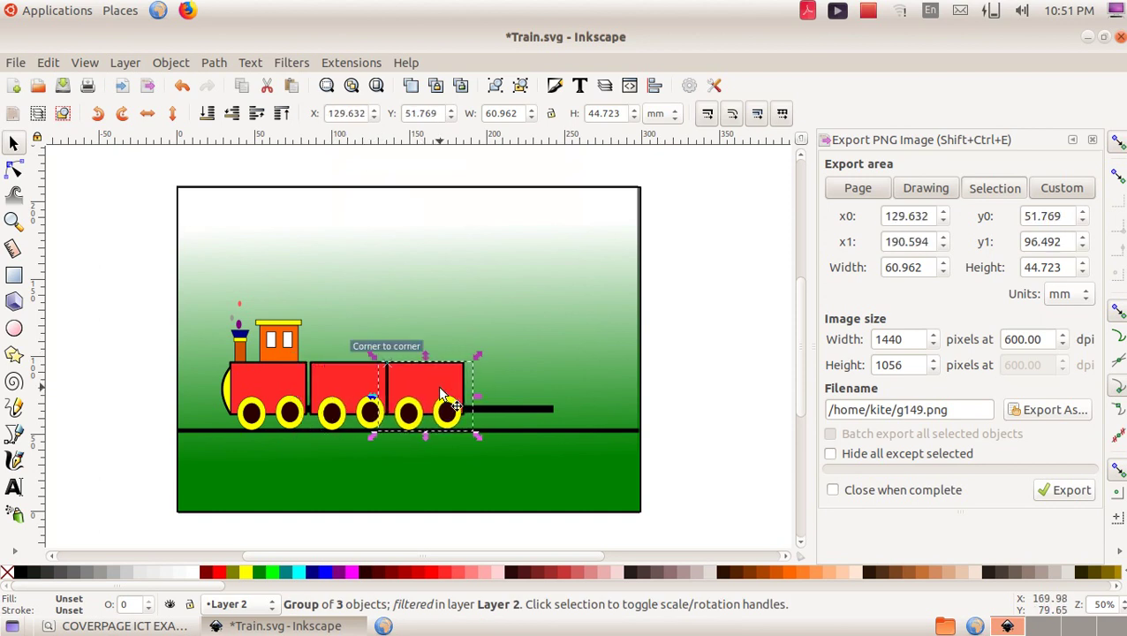
key("Right")
key("Right")
key("Right")
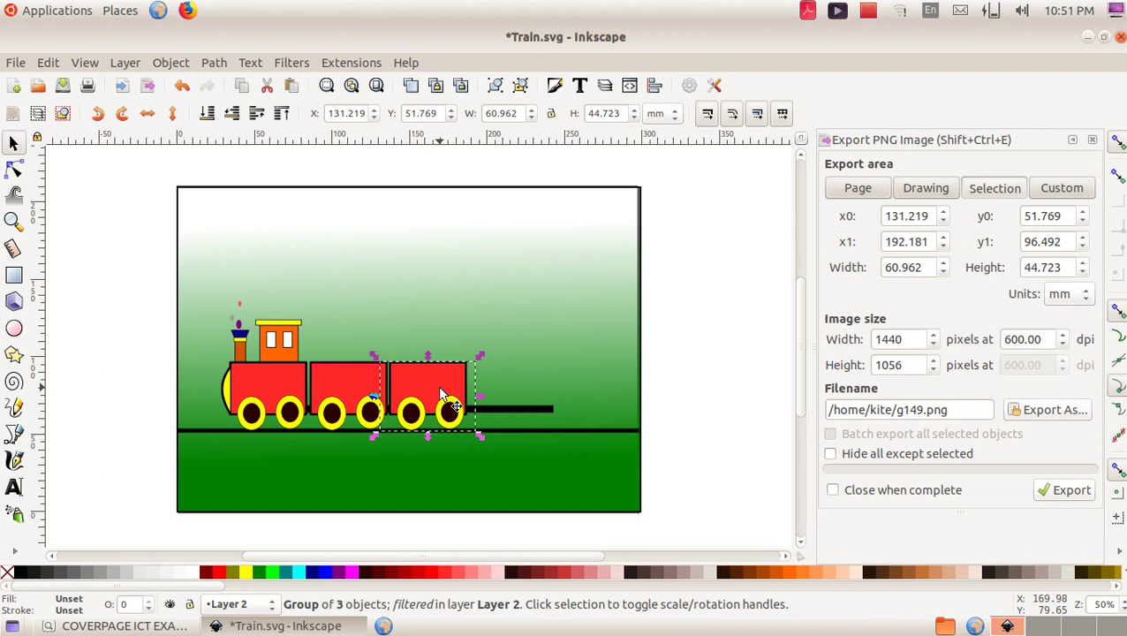
key("Right")
key("Right")
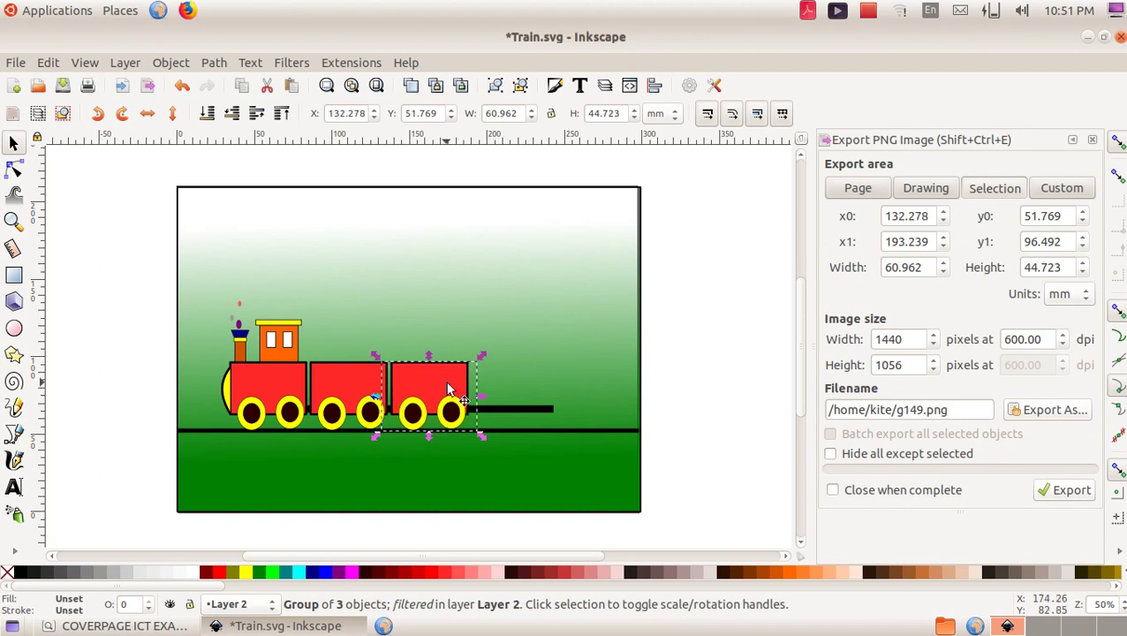
- Add a third wagon copy at the train's end and nudge the wagons to even gaps
right_click(460, 361)
left_click(515, 119)
key("Right")
key("Right")
key("Right")
key("Right")
key("Right")
key("Right")
key("Right")
key("Right")
key("Right")
key("Right")
key("Right")
key("Right")
key("Right")
key("Right")
key("Right")
key("Right")
key("Right")
key("Right")
key("Right")
key("Right")
key("Right")
key("Right")
key("Right")
key("Right")
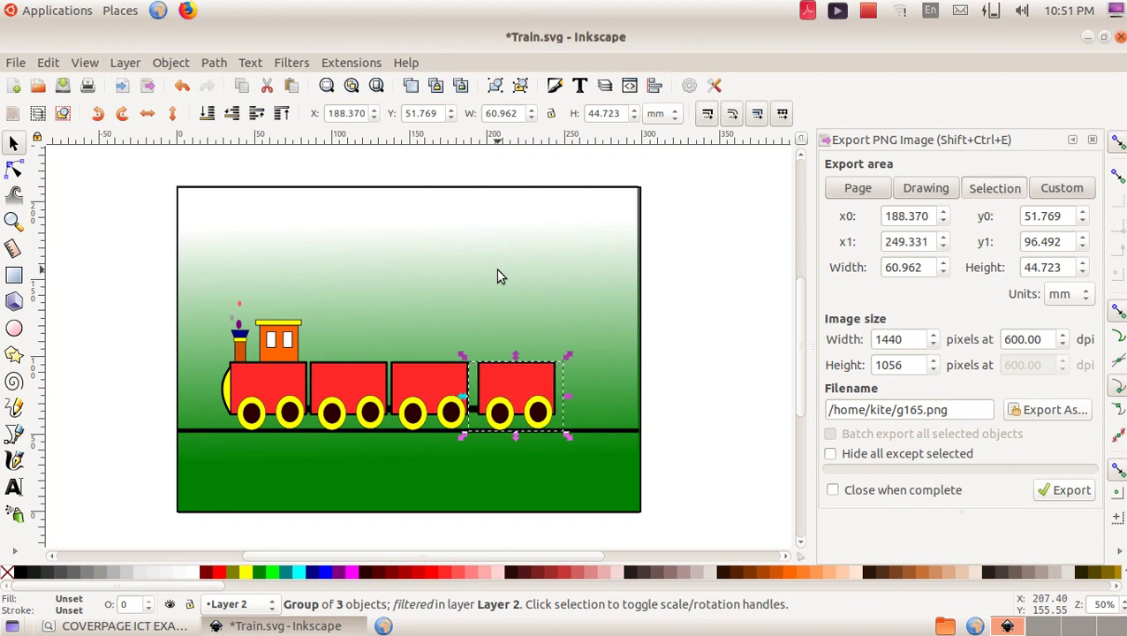
left_click(445, 384)
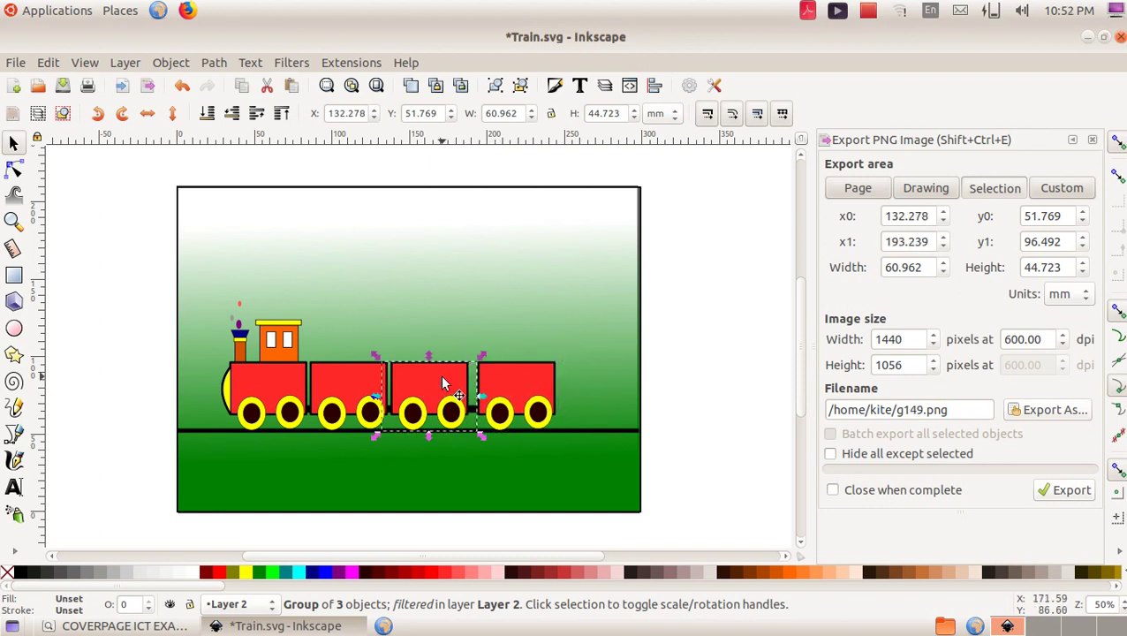
key("Right")
key("Right")
key("Right")
key("Right")
key("Right")
key("Right")
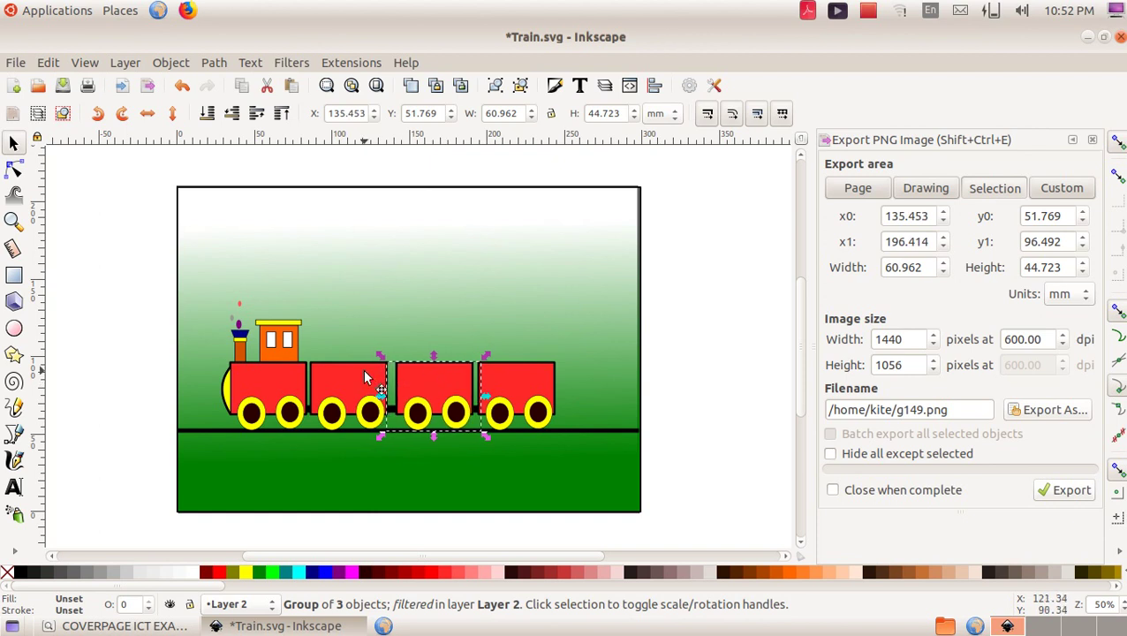
left_click(367, 382)
key("Right")
key("Right")
key("Right")
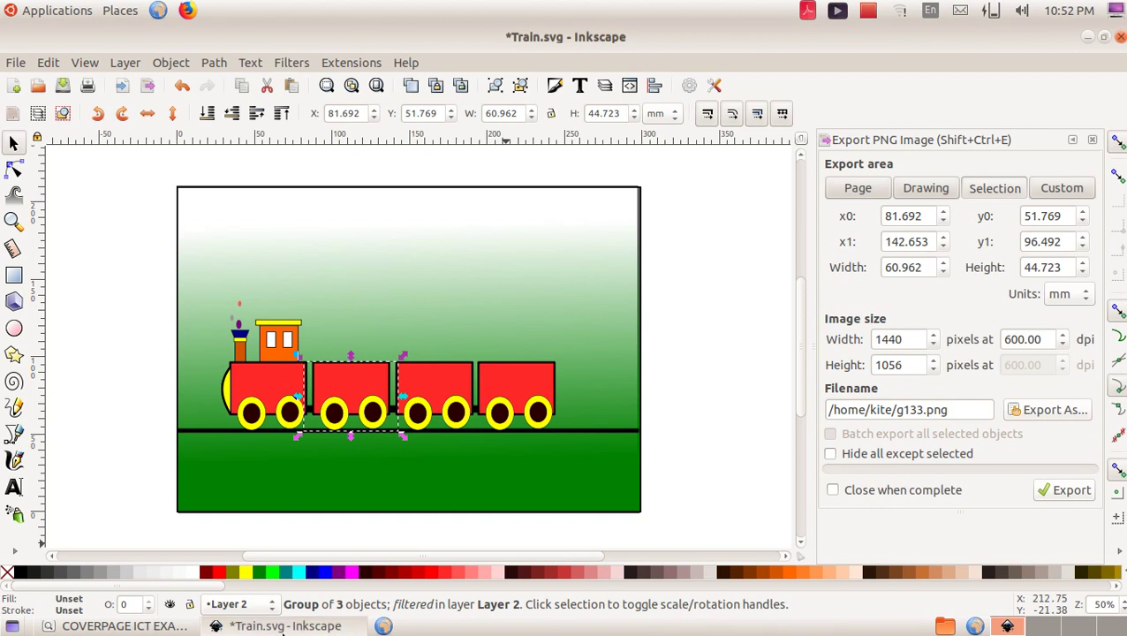
- Switch to the exam PDF to read the PNG export instruction on page 3
left_click(124, 626)
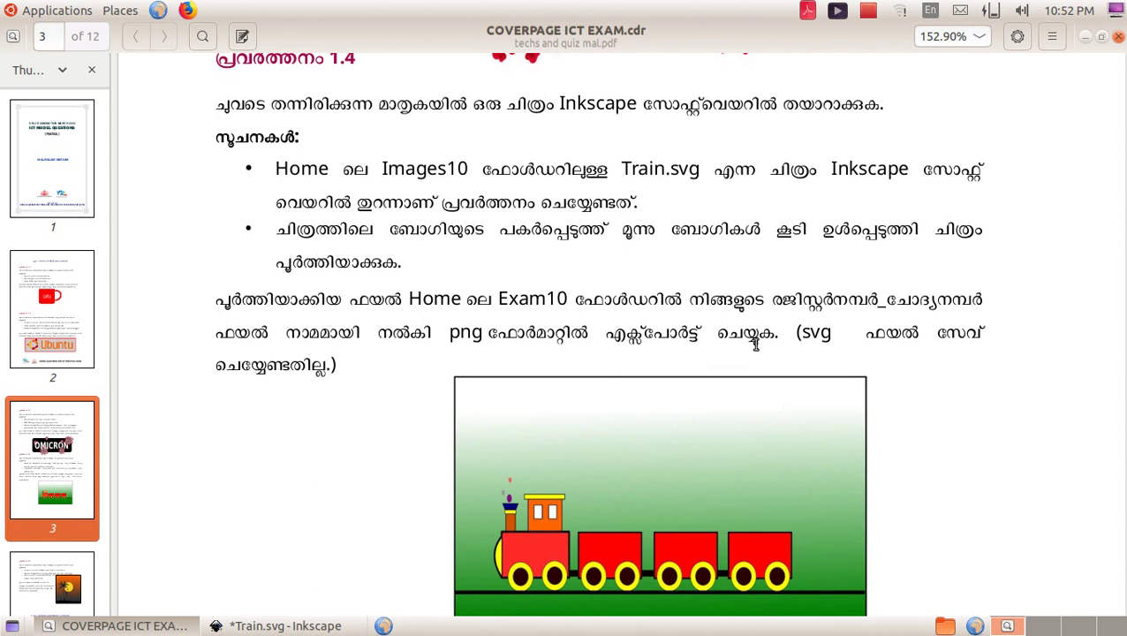
- Deselect everything in Train.svg and bring up the Export PNG Image panel
left_click(292, 625)
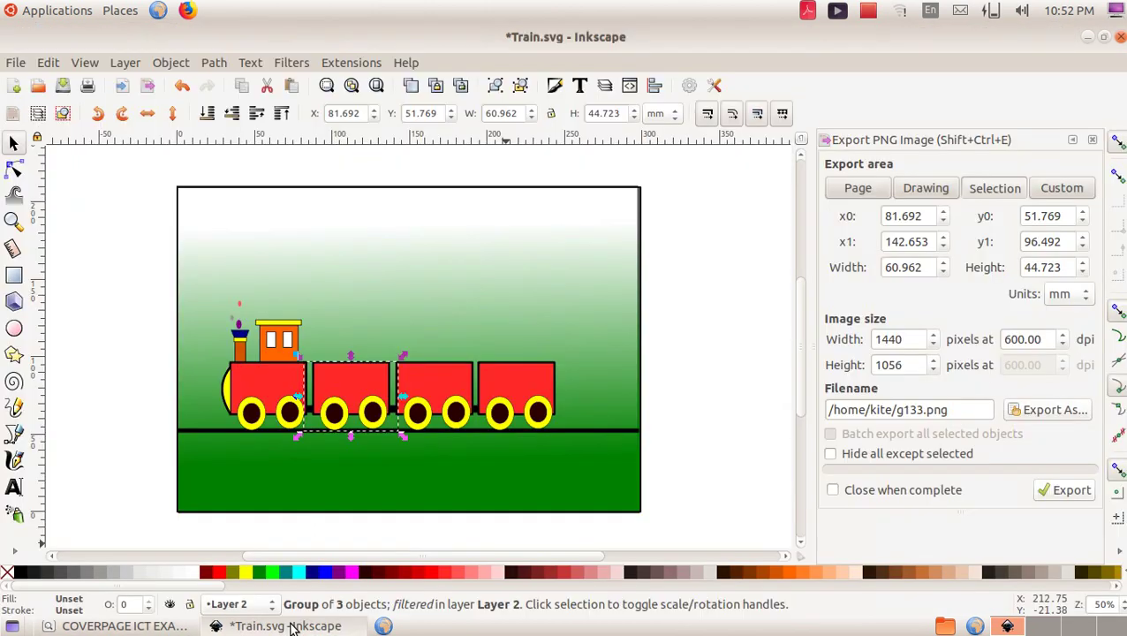
left_click(146, 233)
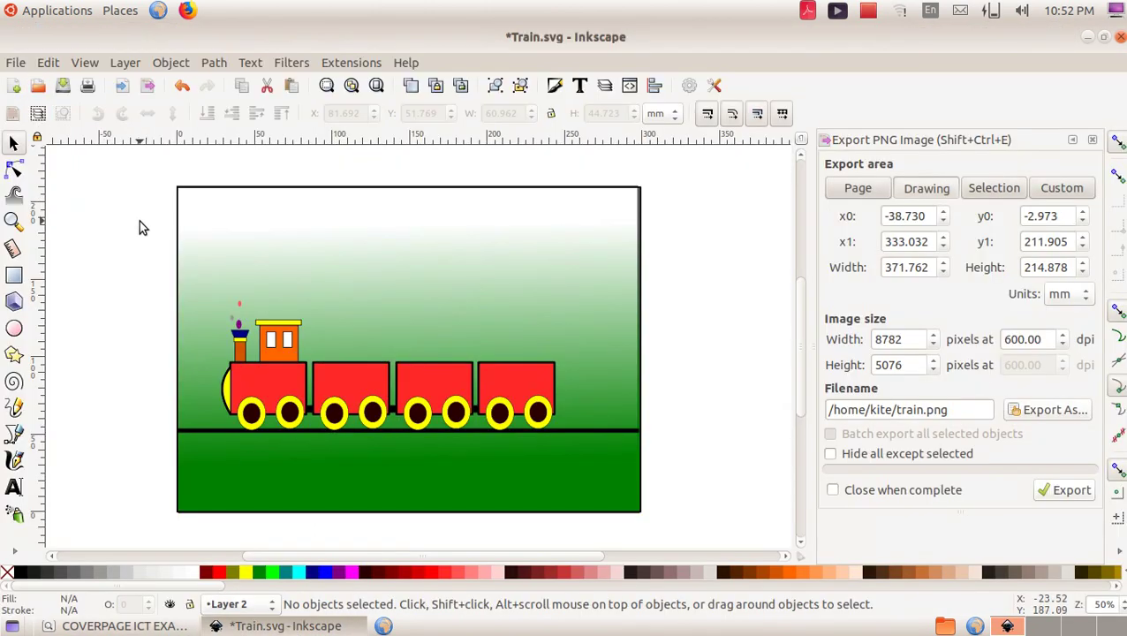
left_click(18, 65)
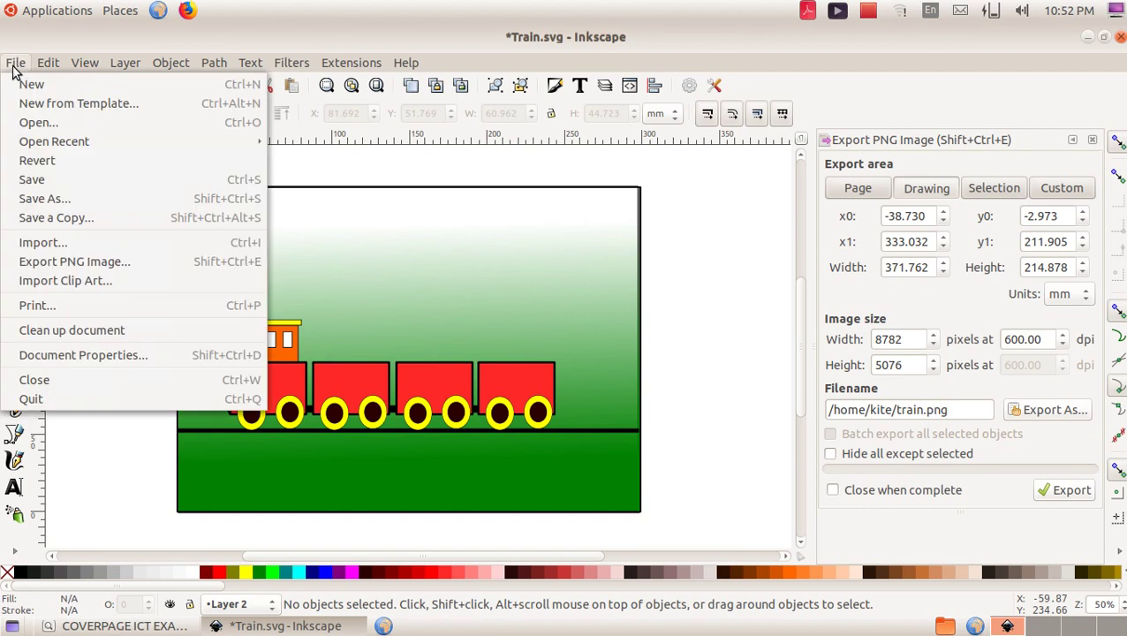
left_click(110, 265)
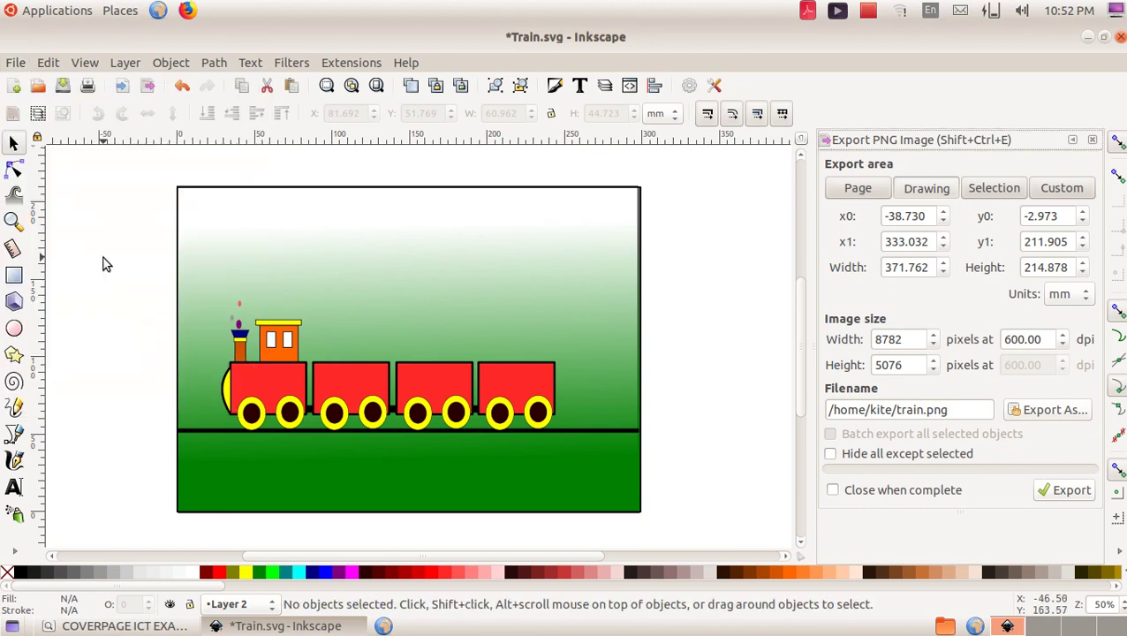
- Set the export filename to 990101_4 in the home folder's exam 10 directory
left_click(1045, 411)
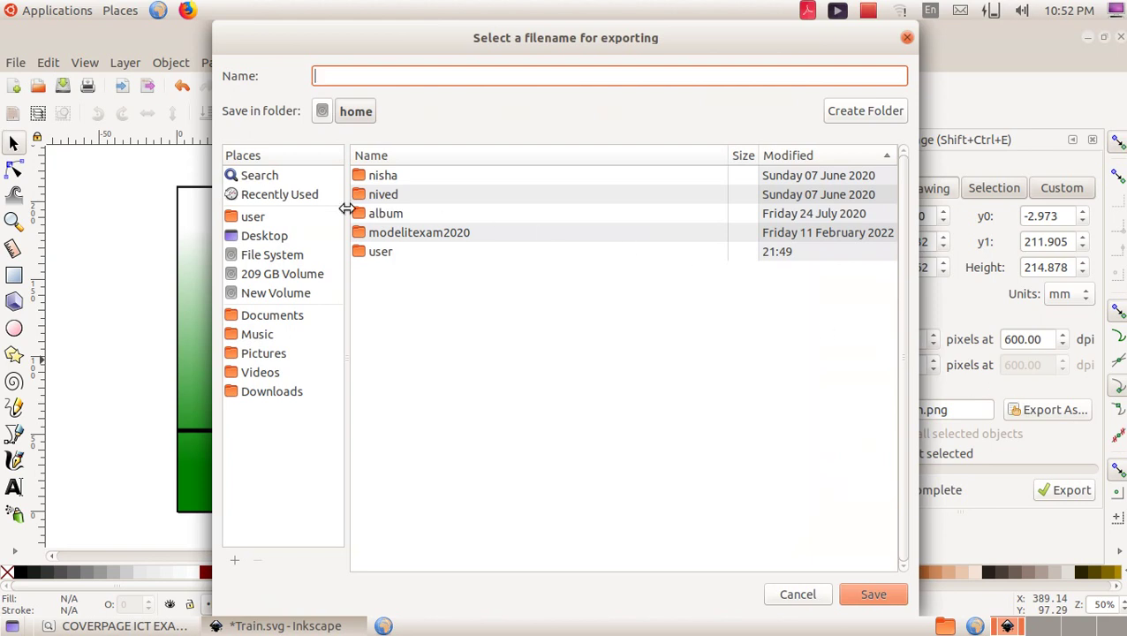
left_click(254, 217)
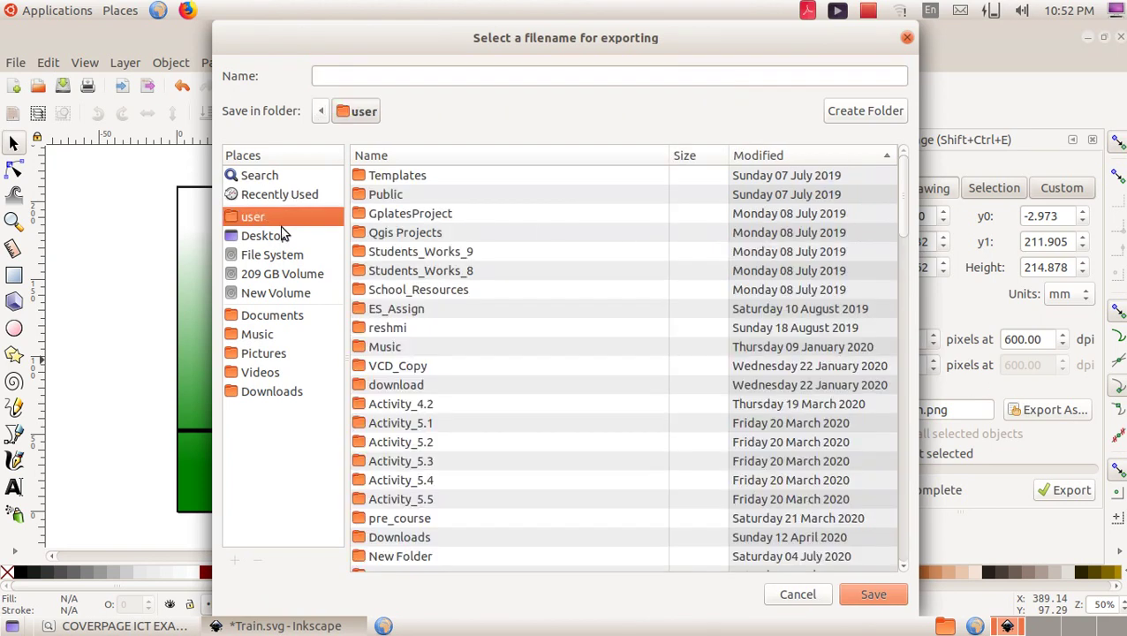
scroll(445, 383, "down", 3)
scroll(444, 389, "down", 2)
scroll(445, 393, "down", 1)
scroll(444, 389, "down", 2)
scroll(444, 389, "down", 1)
scroll(444, 387, "down", 3)
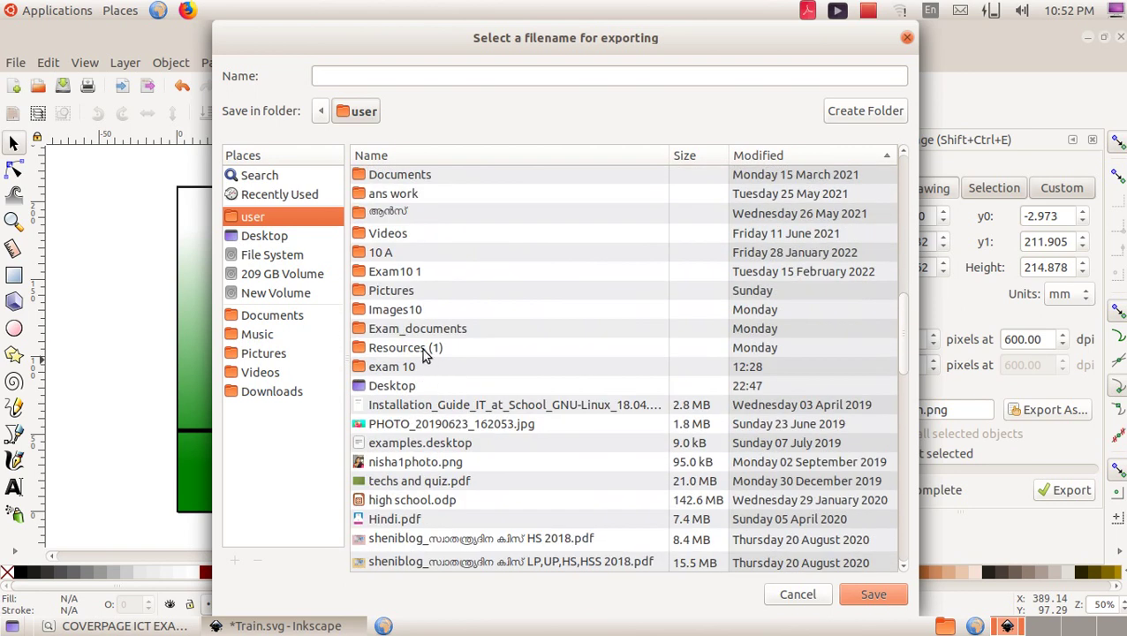
double_click(417, 367)
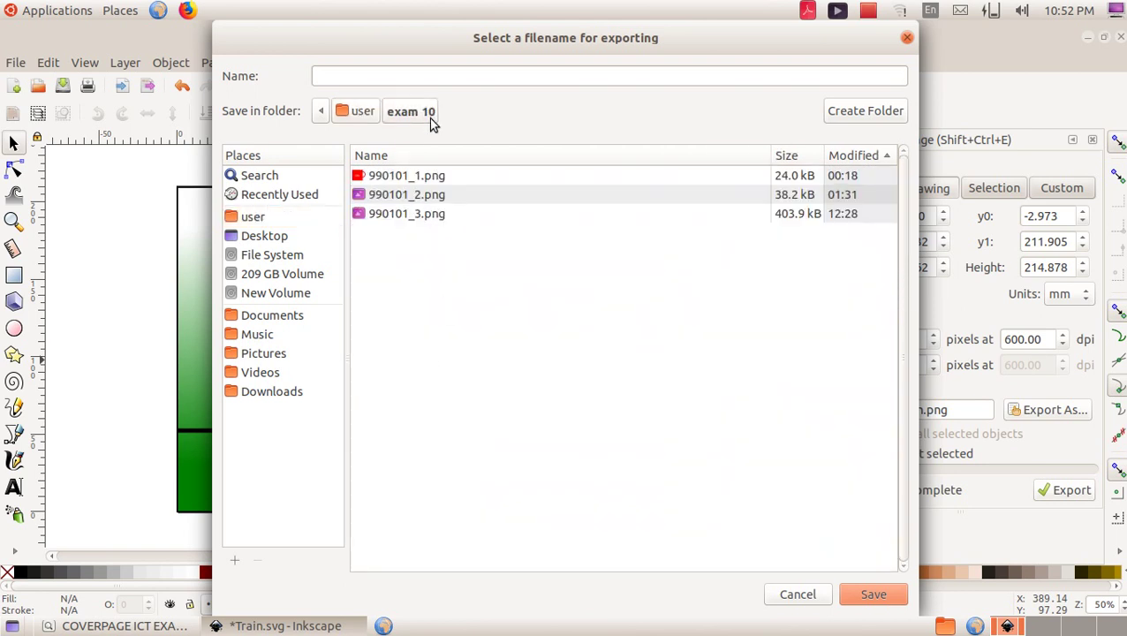
left_click(326, 78)
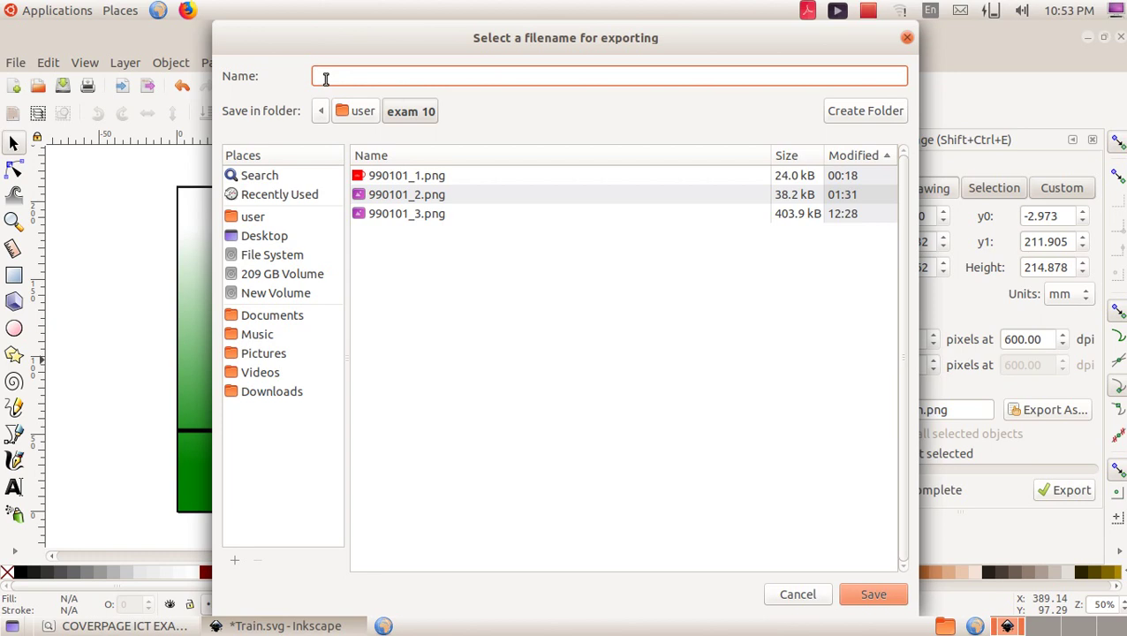
type("990101")
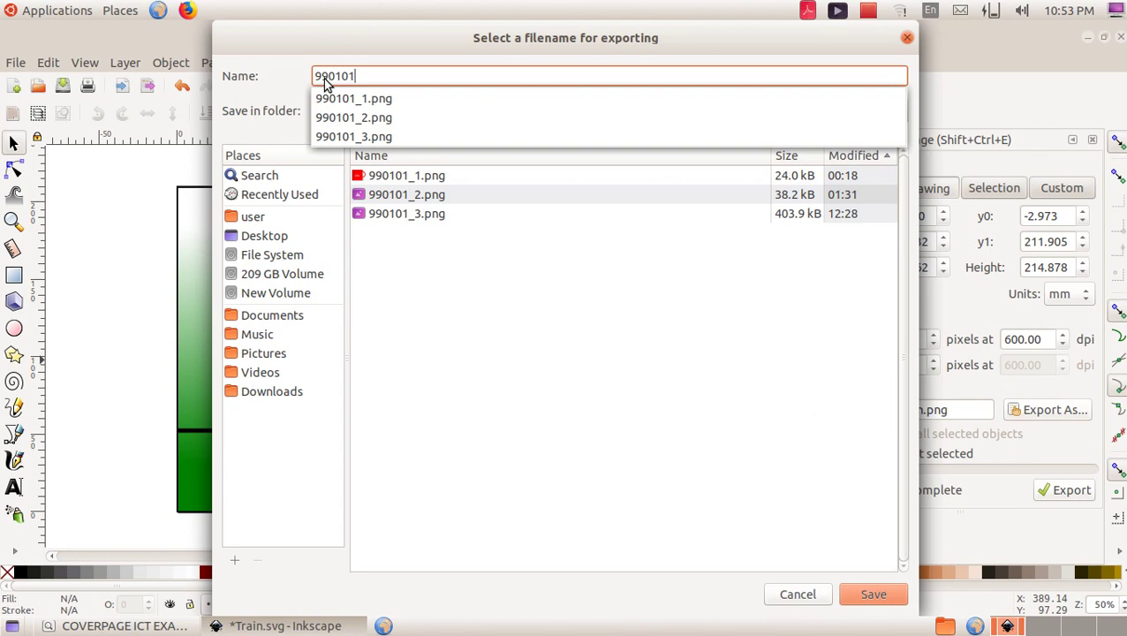
type("_")
type("4")
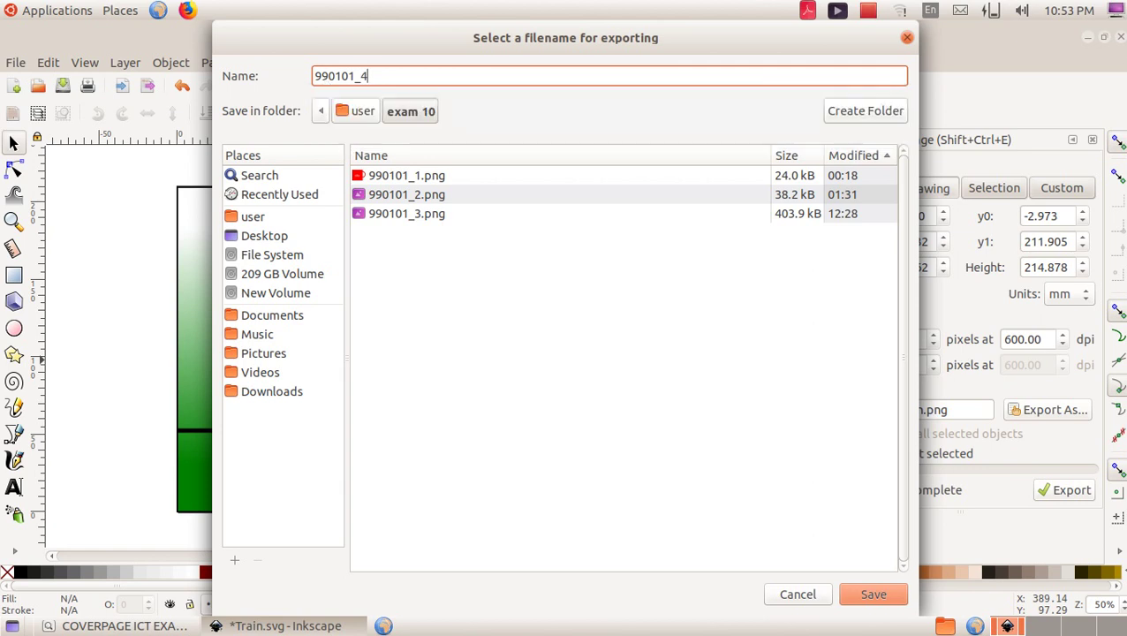
left_click(876, 597)
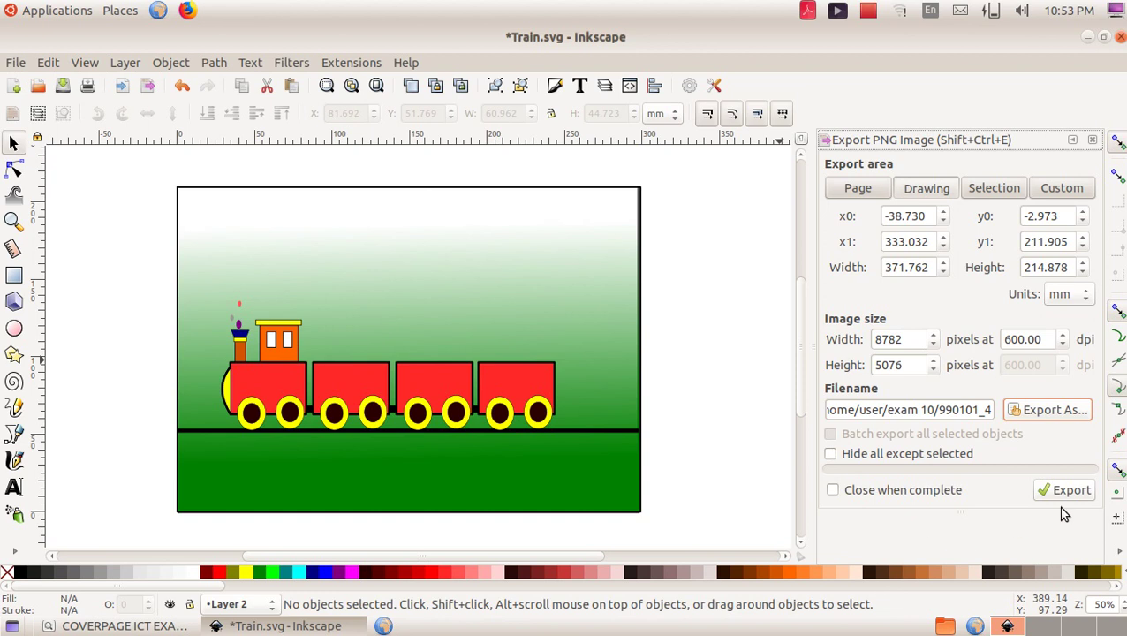
- Export the whole drawing as 990101_4.png at 600 dpi (8782 x 5076 pixels)
left_click(1067, 491)
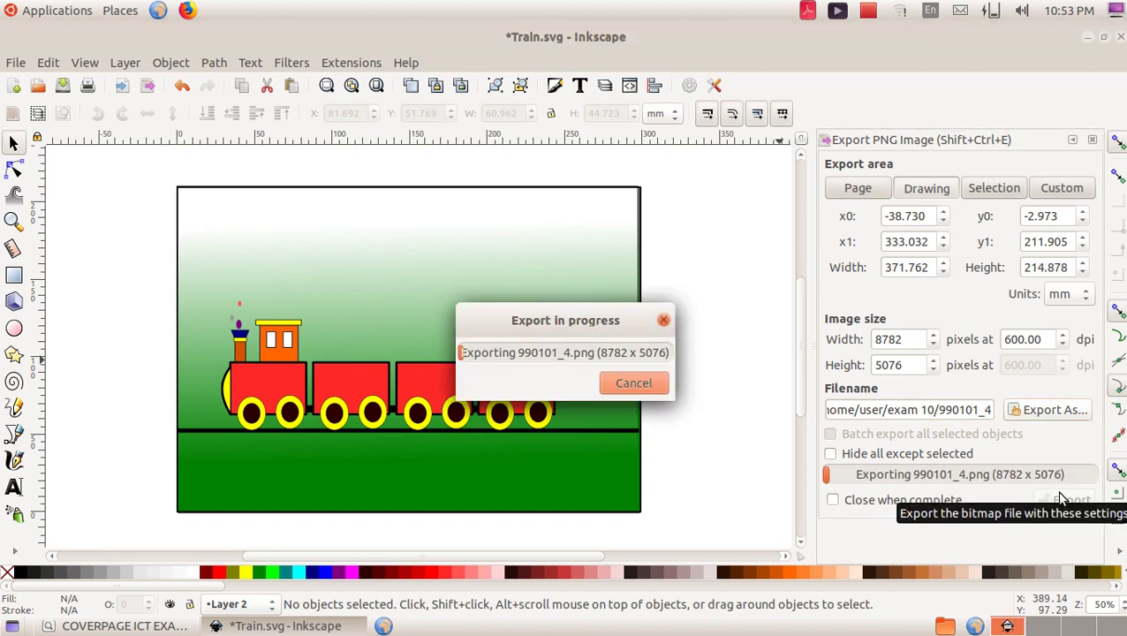